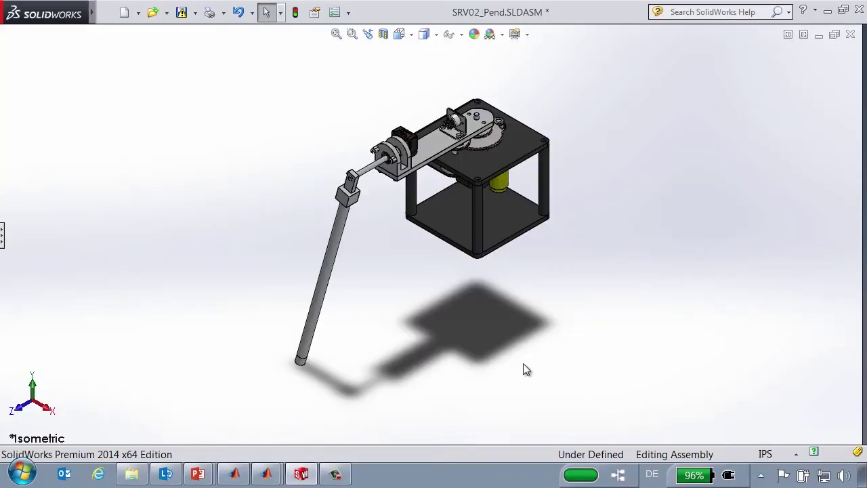
Step: Drag the SRV02_Pend pendulum rod so it hangs vertically below the arm
mouse_move(313, 319)
mouse_down()
mouse_move(382, 339)
mouse_move(331, 323)
mouse_move(318, 309)
mouse_up()
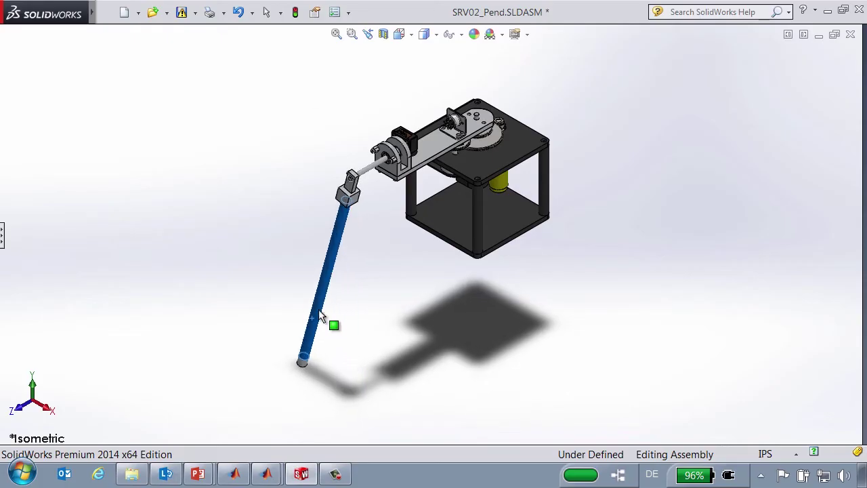
Step: Export the assembly via SimMechanics Link Second Generation as SRV02_Pend.xml in the Export folder
mouse_move(95, 19)
click(266, 13)
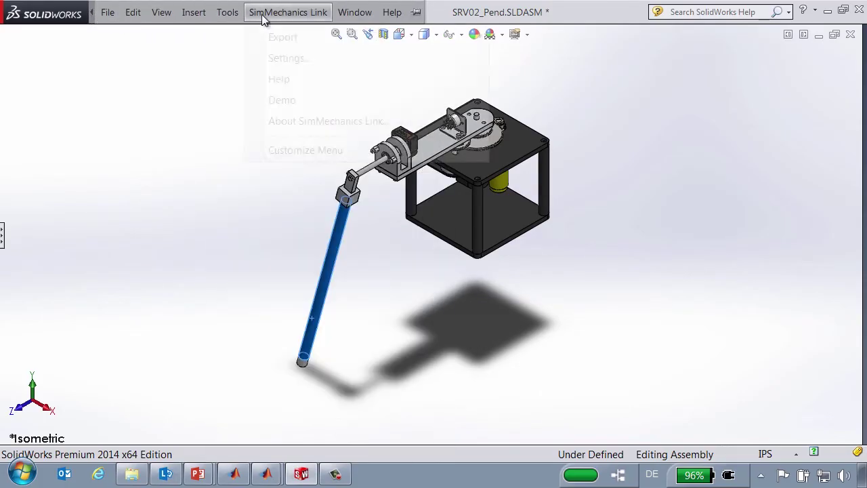
mouse_move(420, 37)
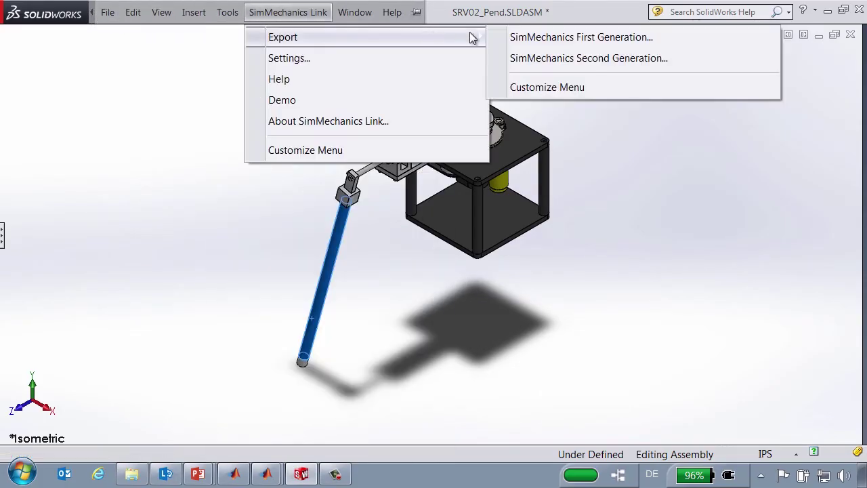
click(550, 61)
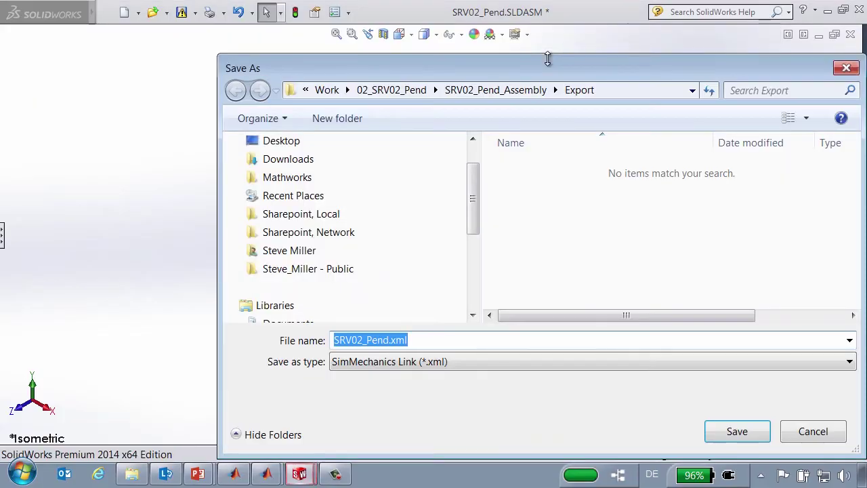
click(738, 439)
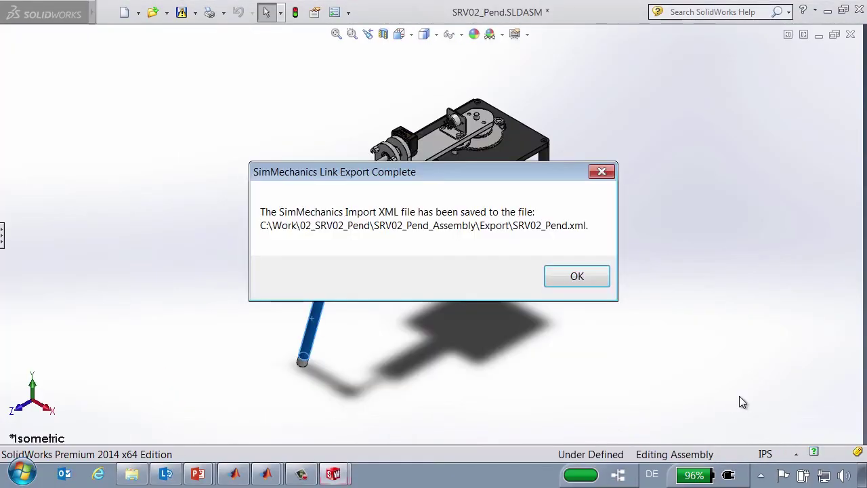
click(579, 276)
key(alt+Tab)
key(alt+Tab)
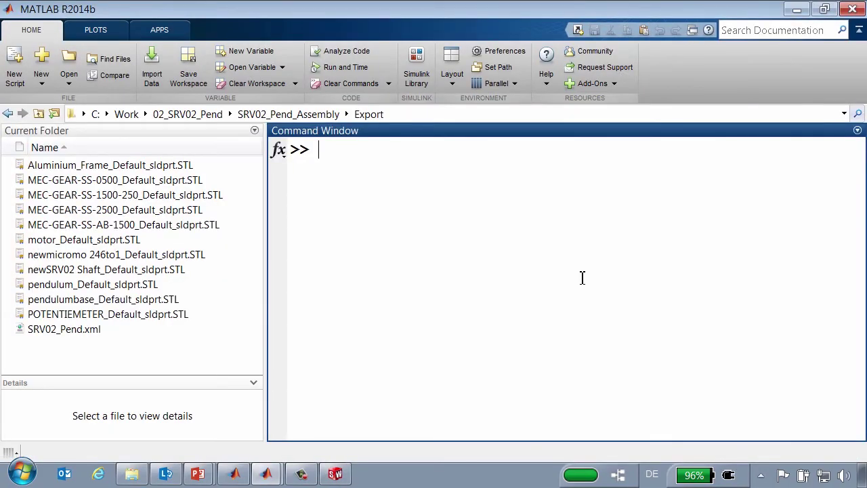
Step: Run smimport('SRV02_Pend.xml') in the Command Window to build the SRV02_Pend model
text(smimport(')
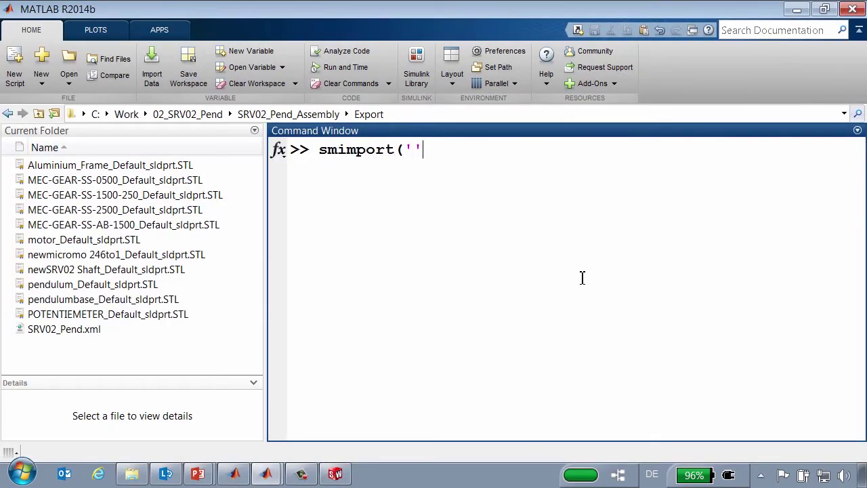
text('))
key(Left)
key(Left)
text(SRV02_Pend.xml)
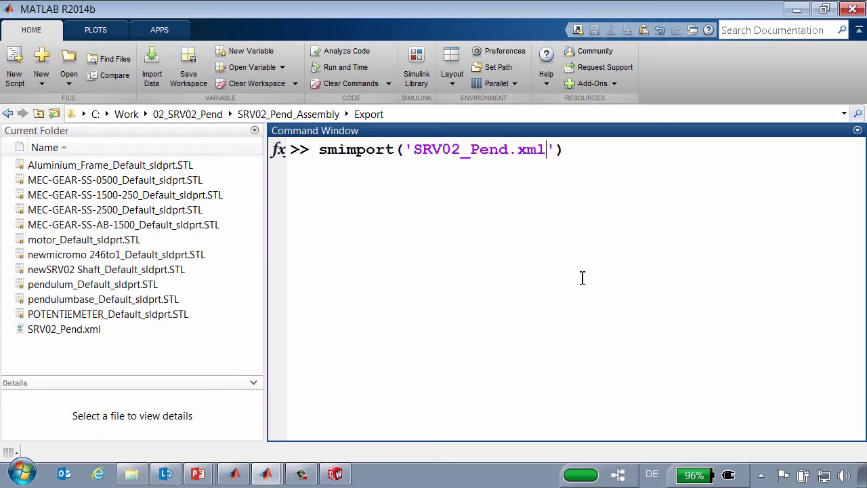
key(Return)
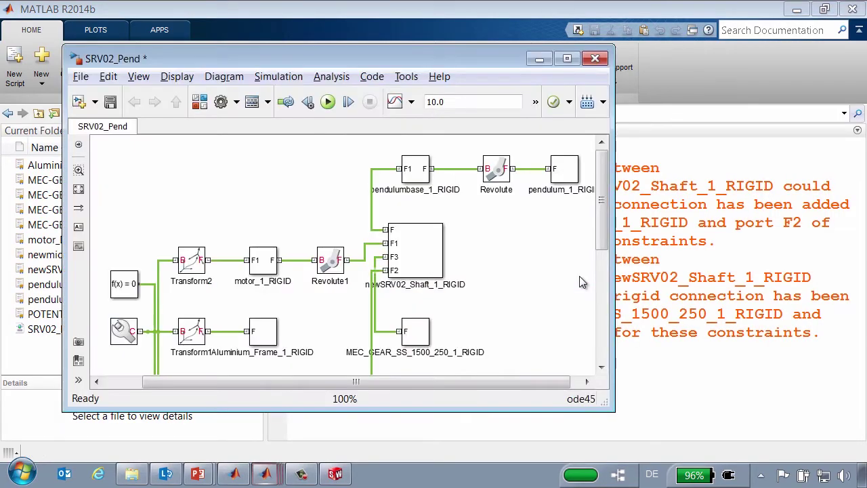
Step: Simulate SRV02_Pend, then rotate and pan the Mechanics Explorer view onto the gears and motor
click(326, 103)
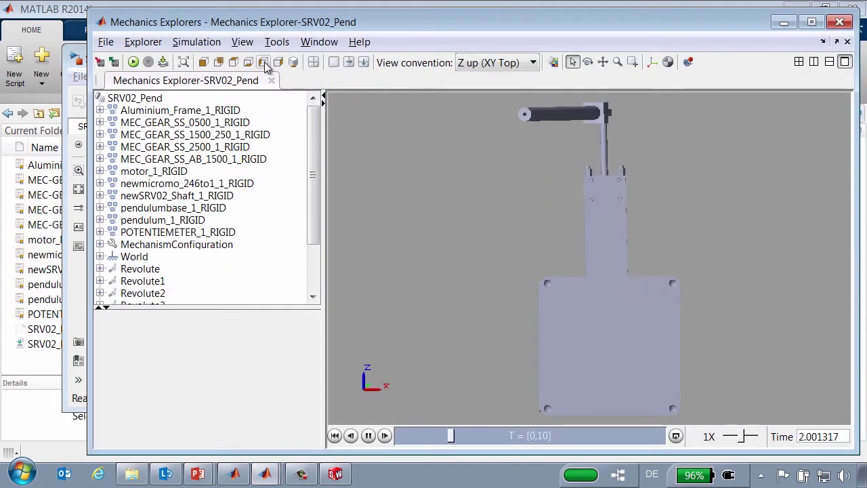
click(248, 62)
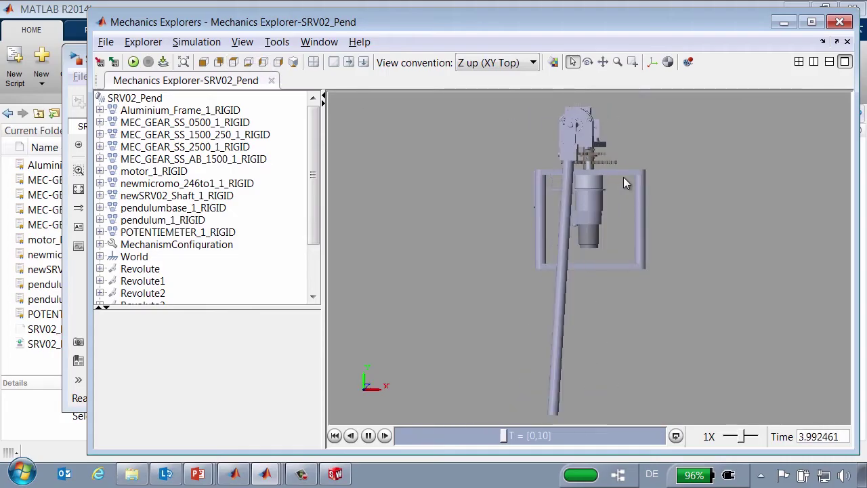
right_click(635, 161)
click(667, 240)
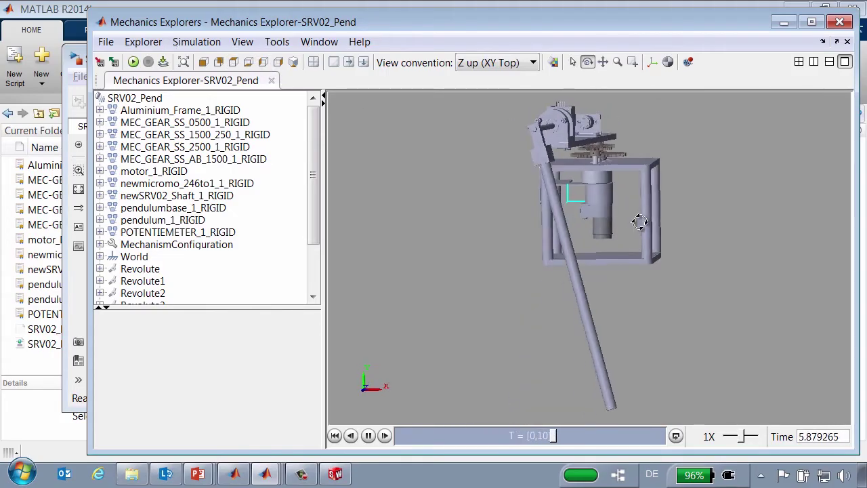
drag(640, 222, 608, 169)
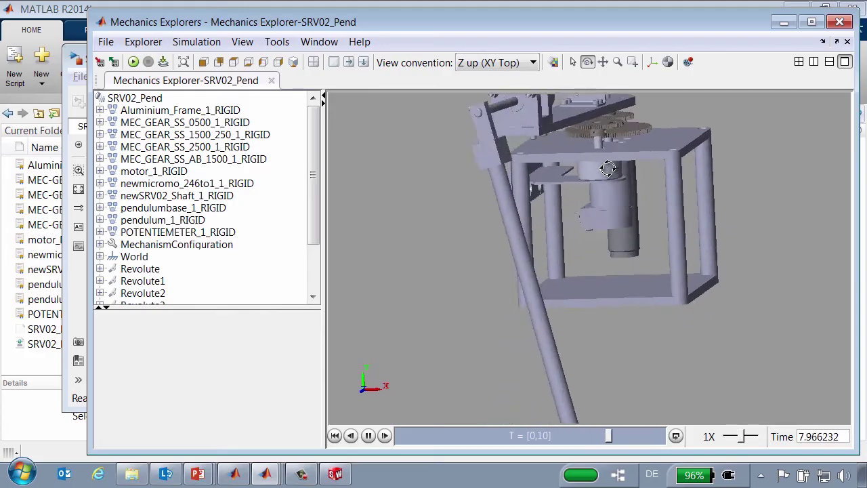
right_click(608, 169)
click(644, 261)
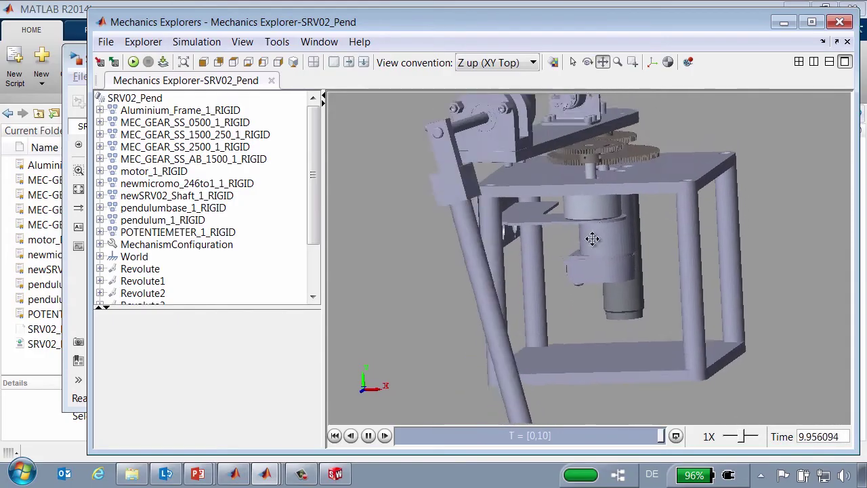
drag(592, 238, 577, 277)
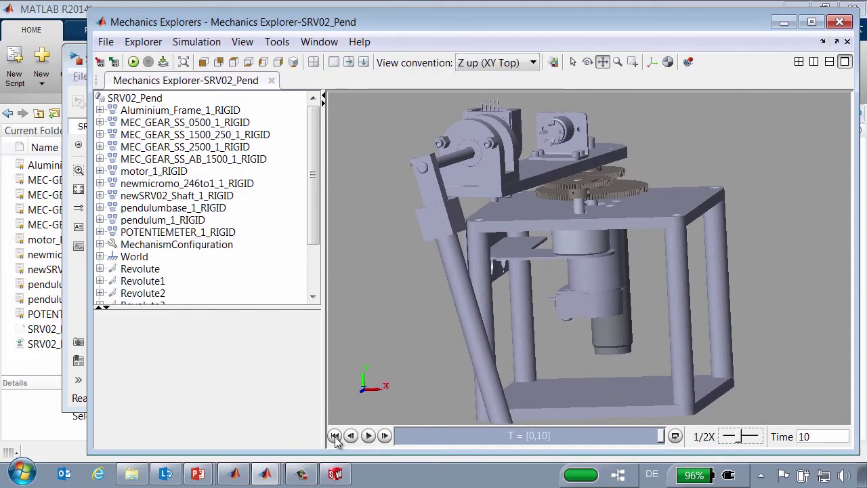
Step: Rewind the animation, close Mechanics Explorer, and close SRV02_Pend without saving
click(335, 437)
click(839, 22)
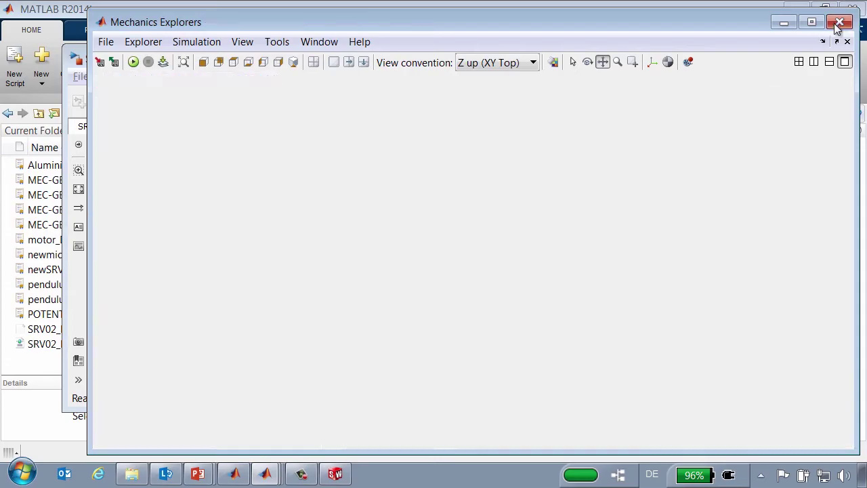
click(595, 58)
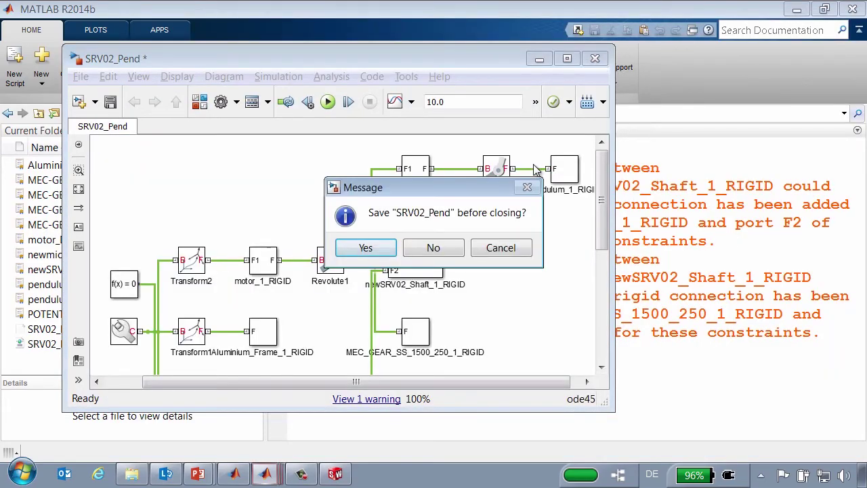
click(434, 248)
Step: Clear the Command Window and run the script's first section to open SRV02_Pend_Nonlin
text(clc)
key(Return)
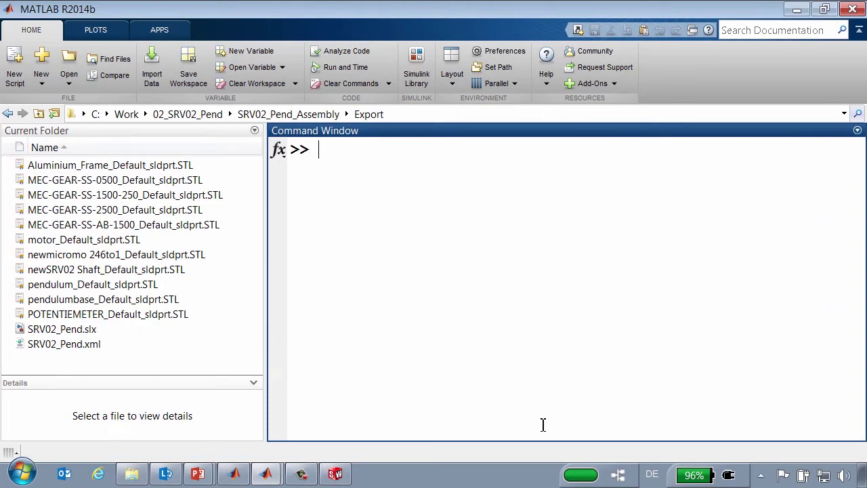
key(alt+Tab)
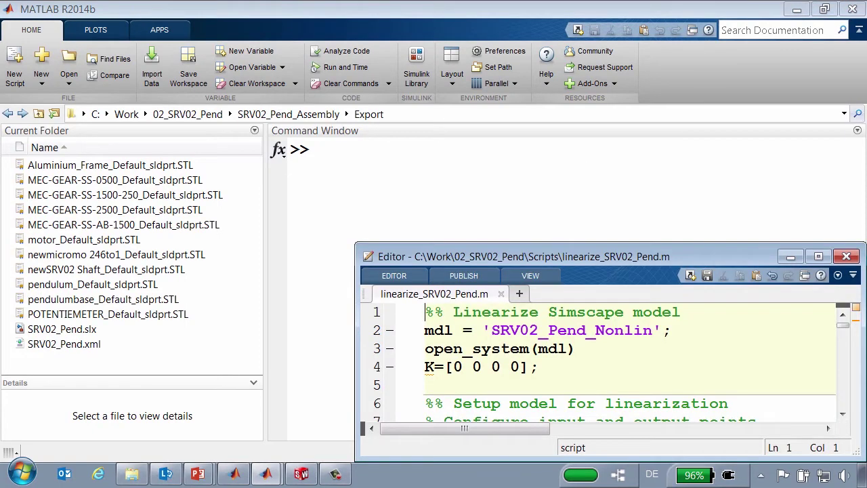
key(ctrl+shift+Return)
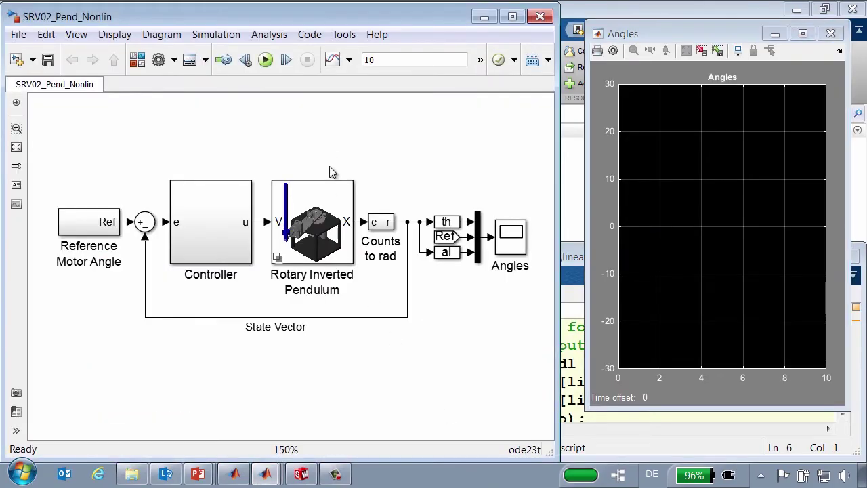
Step: Browse the Rotary Inverted Pendulum, Simulation and Mechanical System subsystems, then go back up
double_click(329, 192)
double_click(278, 179)
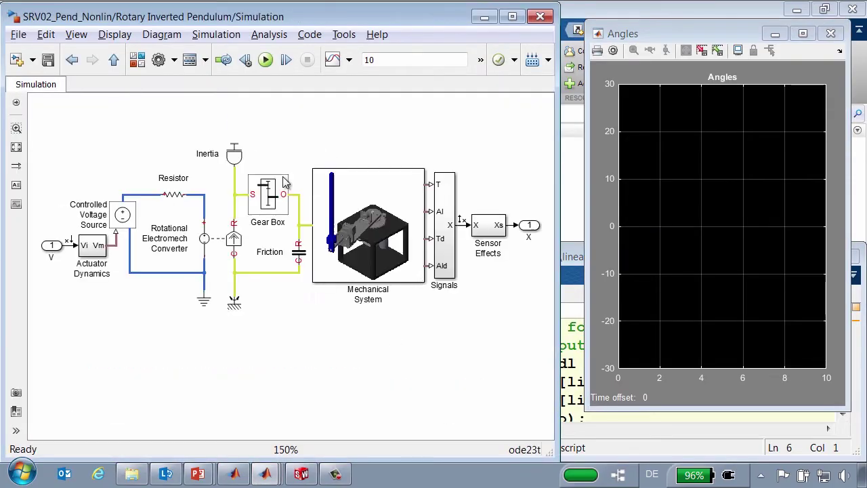
double_click(328, 188)
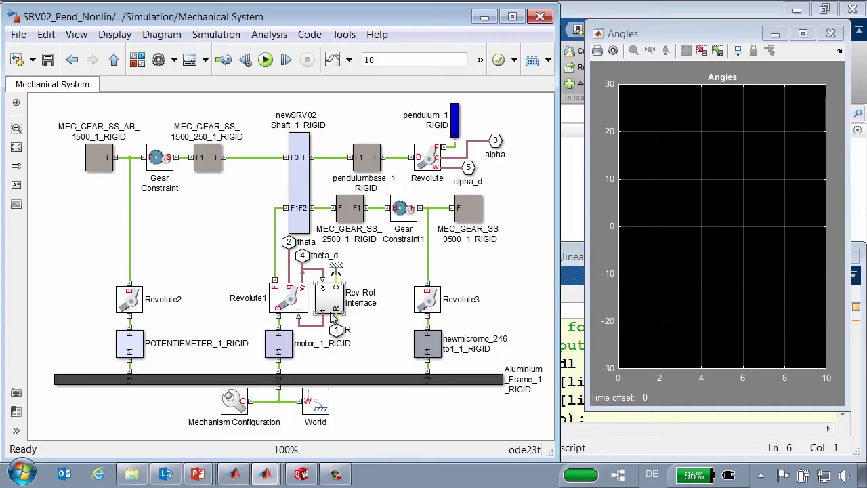
key(Escape)
click(234, 237)
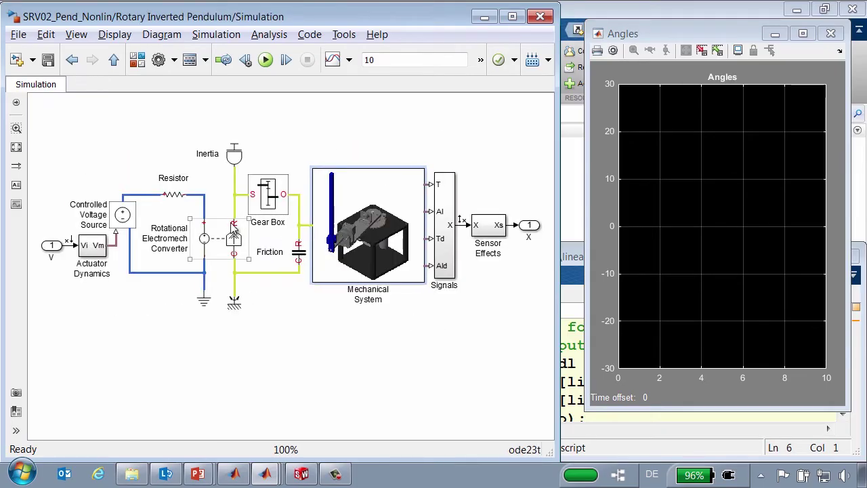
click(177, 209)
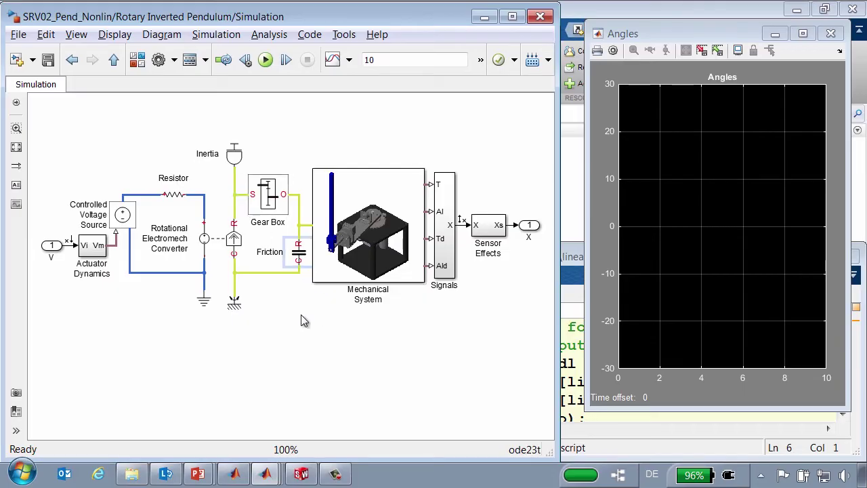
key(Escape)
key(Escape)
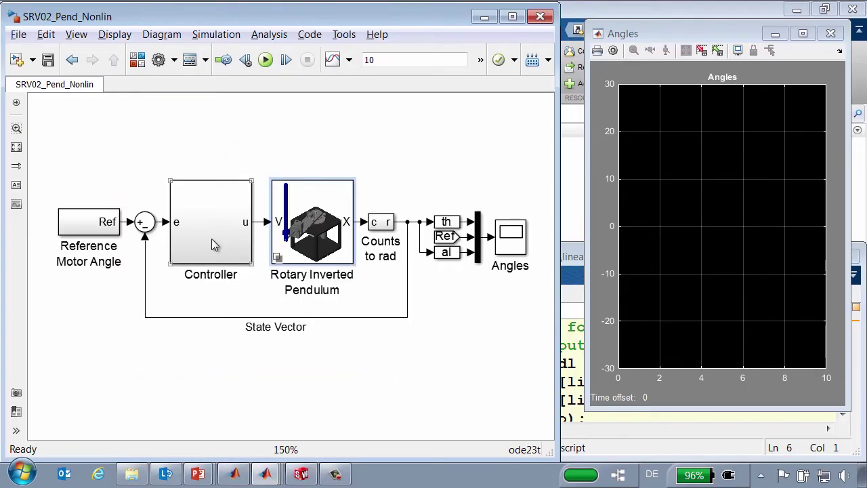
Step: Confirm the Controller's Control Gain block uses Gain = K without changes, then return to top level
double_click(212, 245)
click(262, 222)
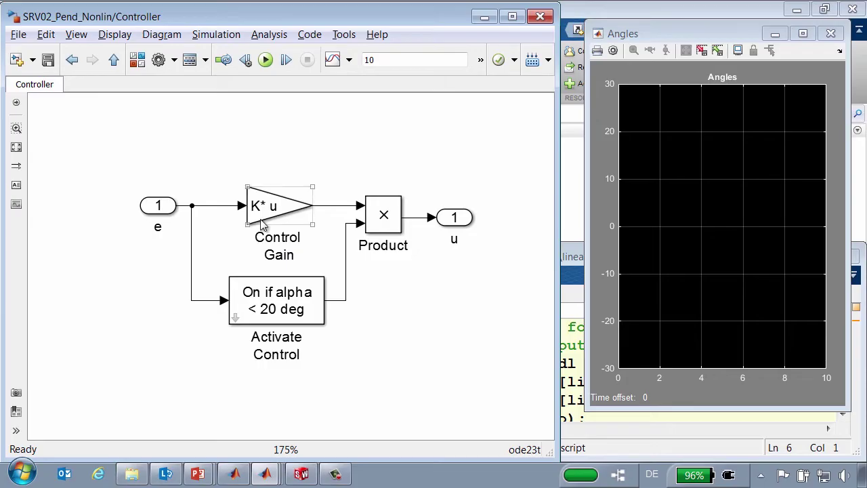
double_click(262, 224)
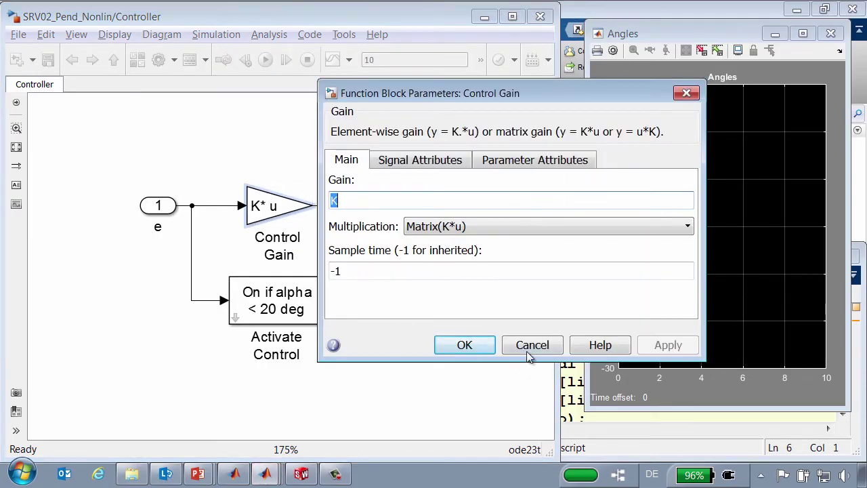
click(532, 345)
key(Escape)
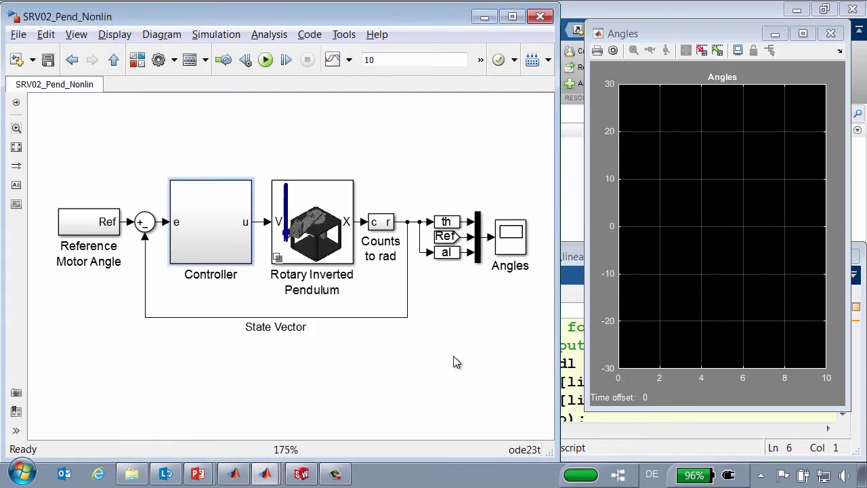
click(266, 60)
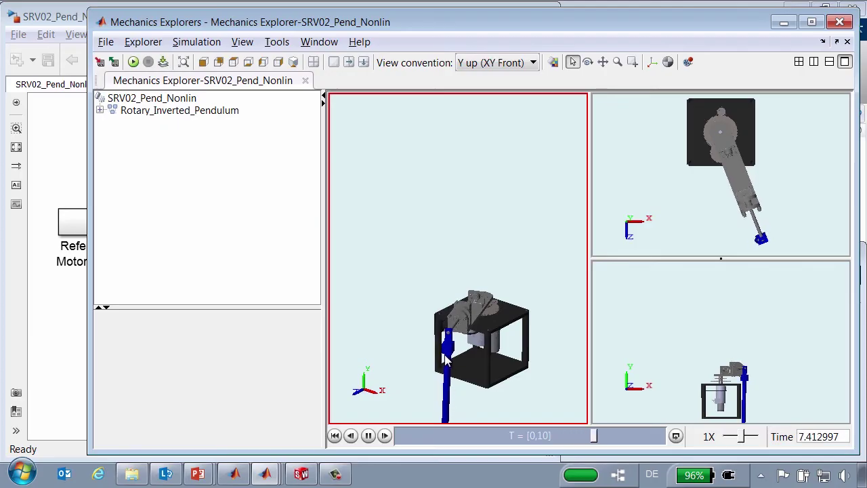
Step: Return to the linearization script and select the Mechanical System block in the model
key(alt+Tab)
key(alt+Tab)
key(alt+Tab)
key(alt+Tab)
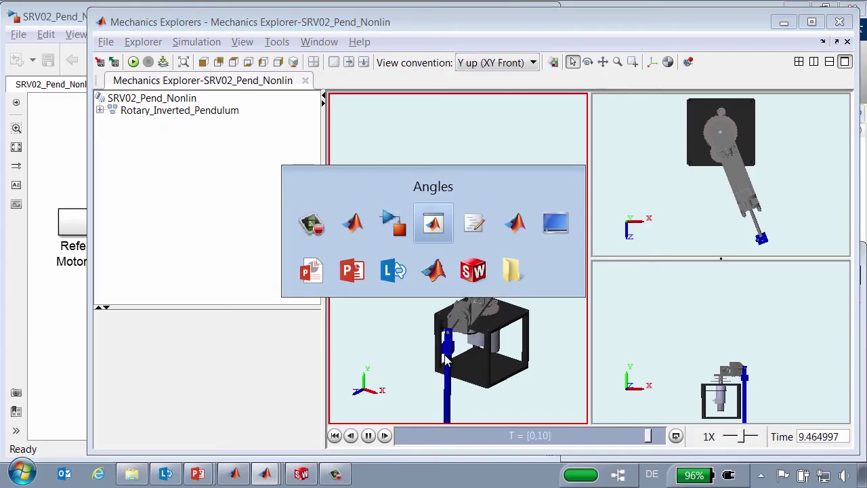
click(604, 363)
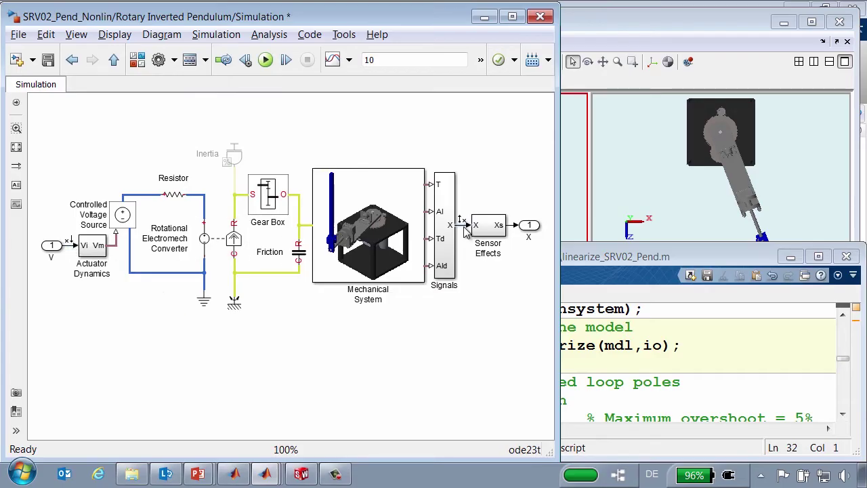
click(322, 271)
Step: Run the linearization section of linearize_SRV02_Pend.m on the pendulum model
click(304, 302)
click(593, 353)
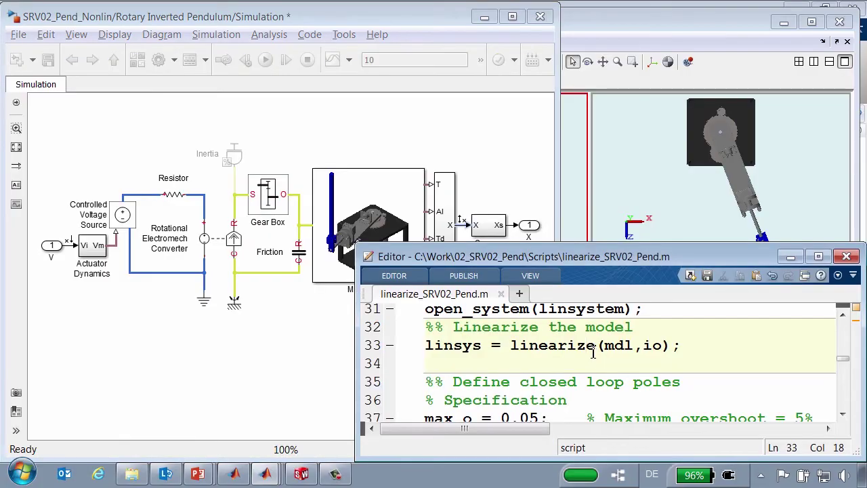
key(ctrl+shift+Return)
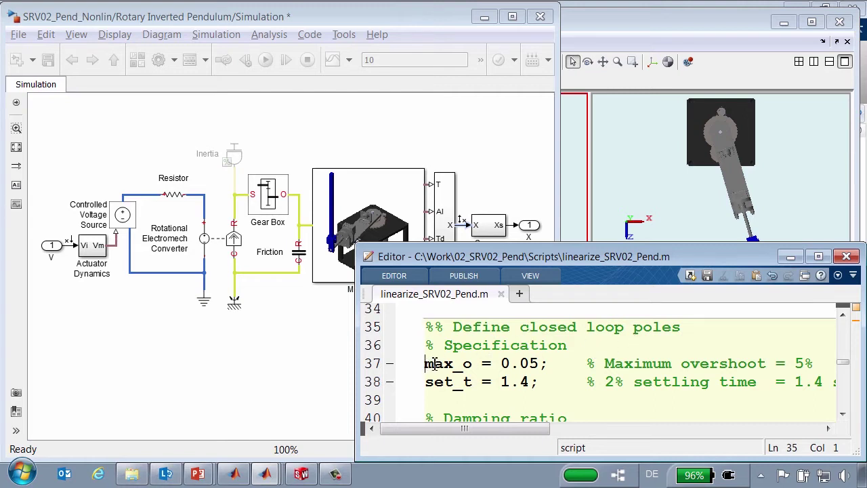
Step: Review the 5% overshoot and 1.4 s settling-time specs, damping formulas and pole locations
drag(426, 364, 556, 363)
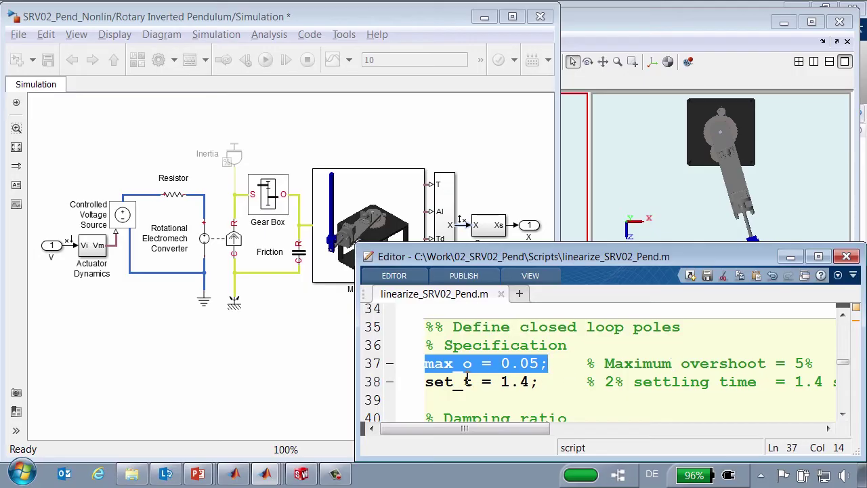
click(427, 383)
key(shift+Down)
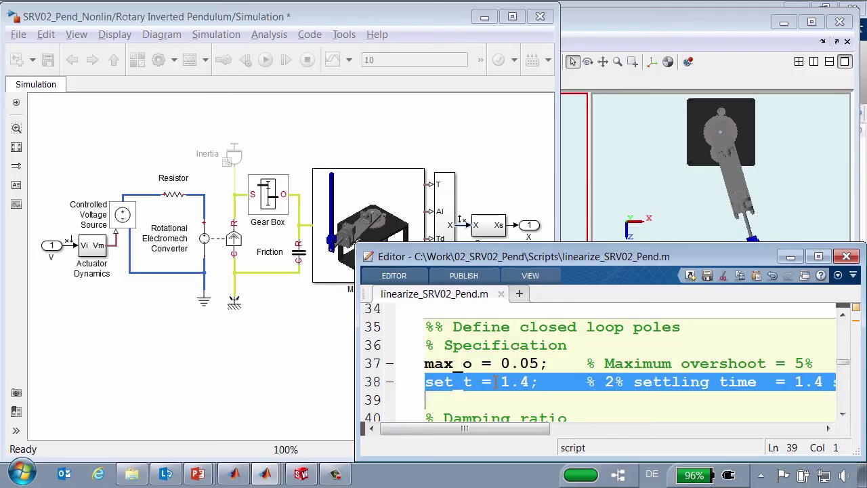
click(640, 398)
click(846, 401)
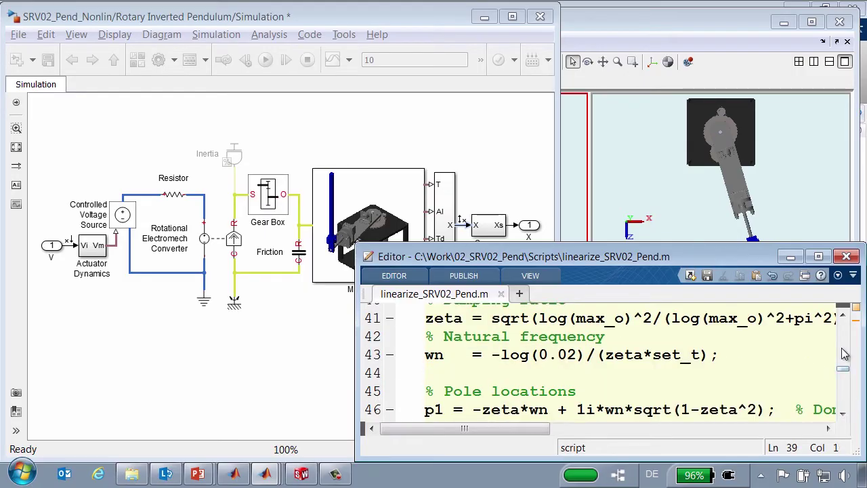
click(843, 315)
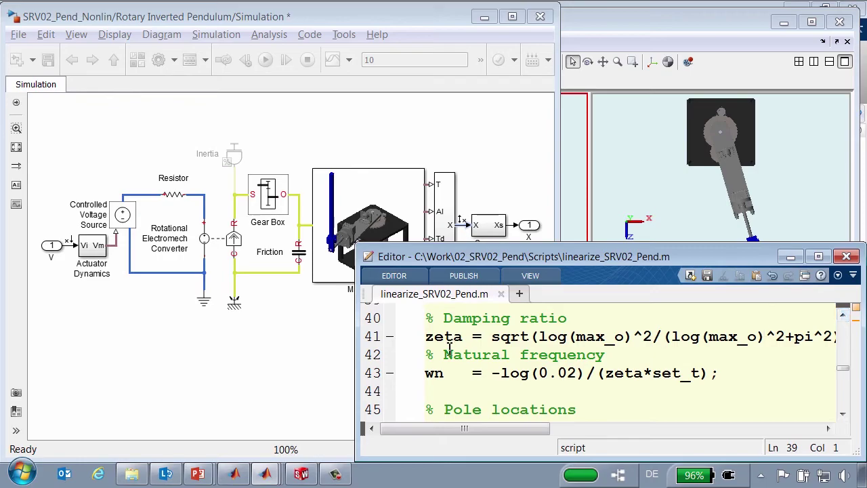
click(843, 415)
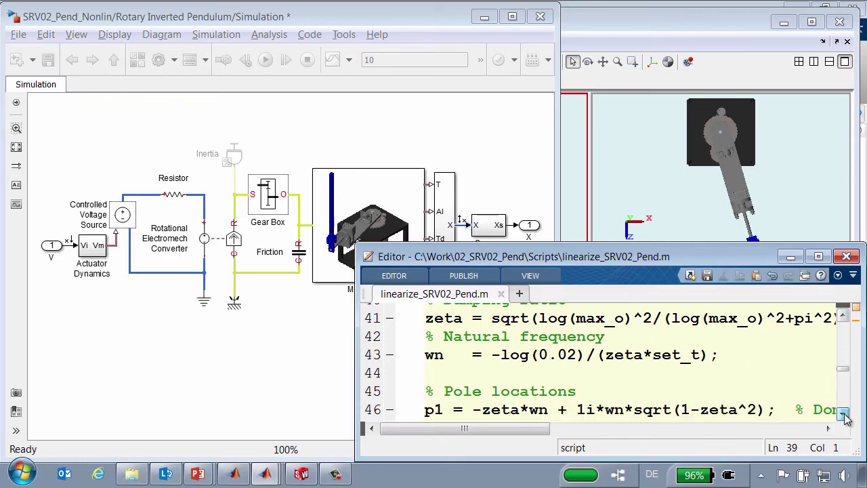
scroll(845, 419, down, 2)
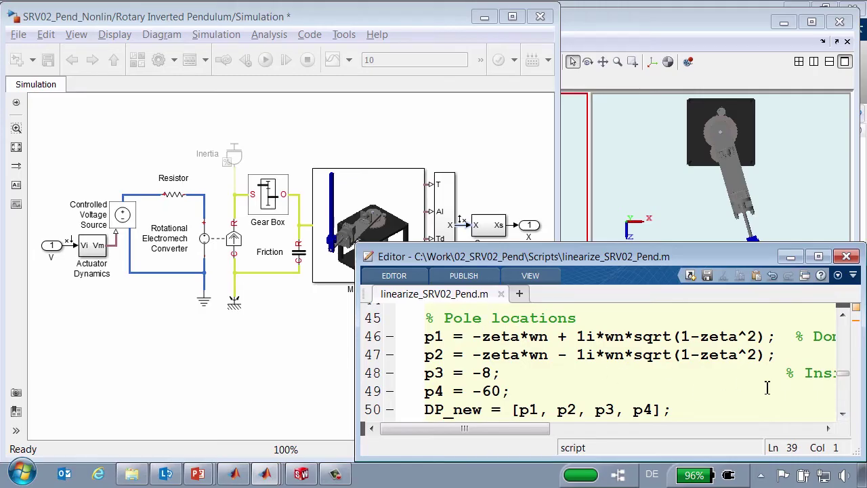
scroll(846, 419, down, 2)
scroll(846, 418, down, 1)
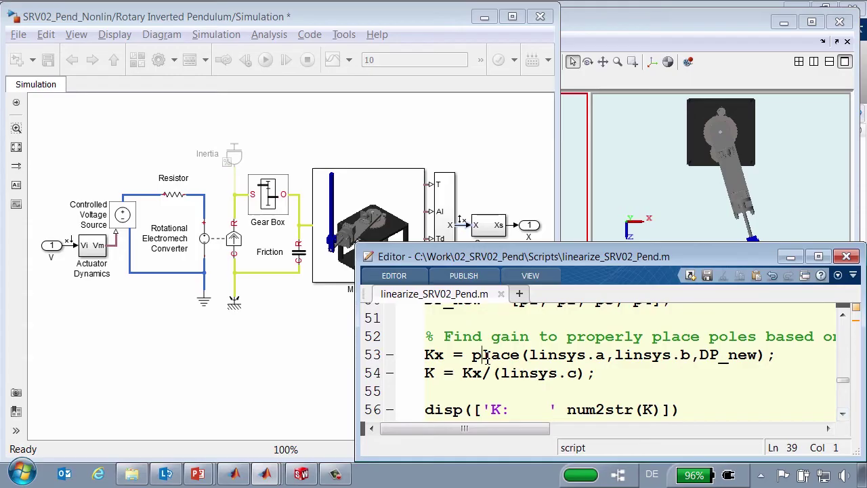
Step: Run the section computing the gain K with place() from linsys and the desired poles
double_click(429, 374)
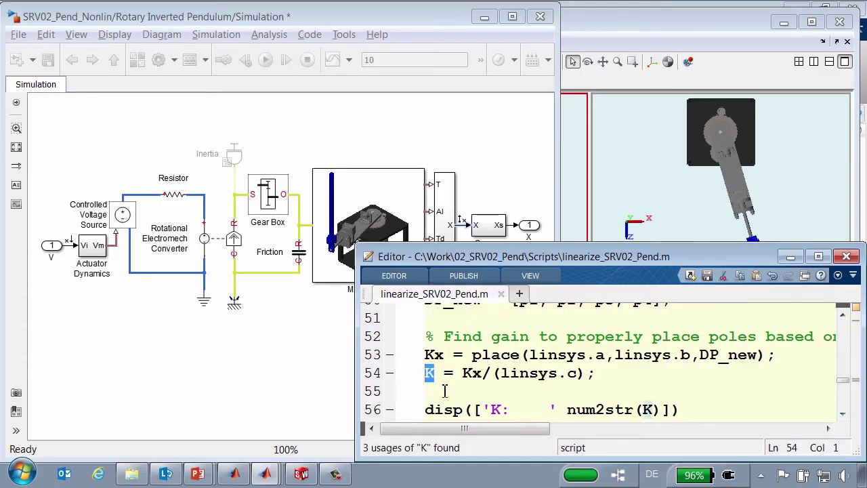
click(445, 391)
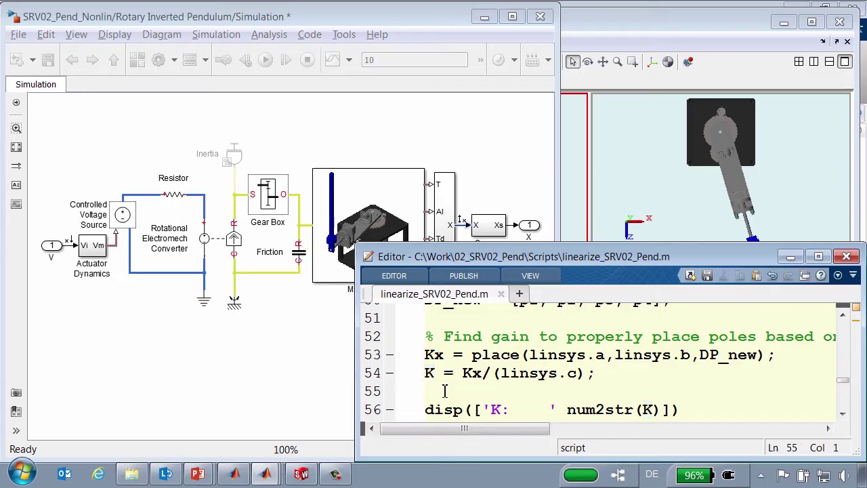
key(ctrl+Down)
key(alt+Tab)
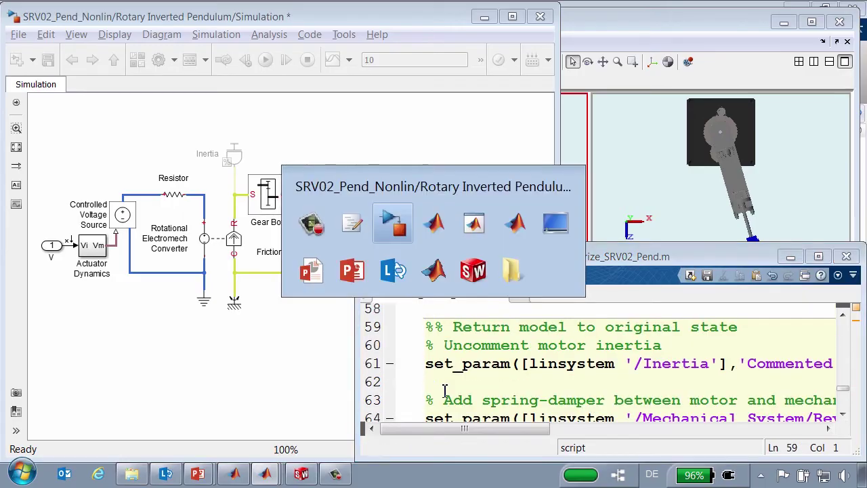
Step: Check K = [-5.70374 39.6682 -5.09511 5.30313] in the Command Window, then return to Simulink and the script
key(alt+Tab)
key(alt+Tab)
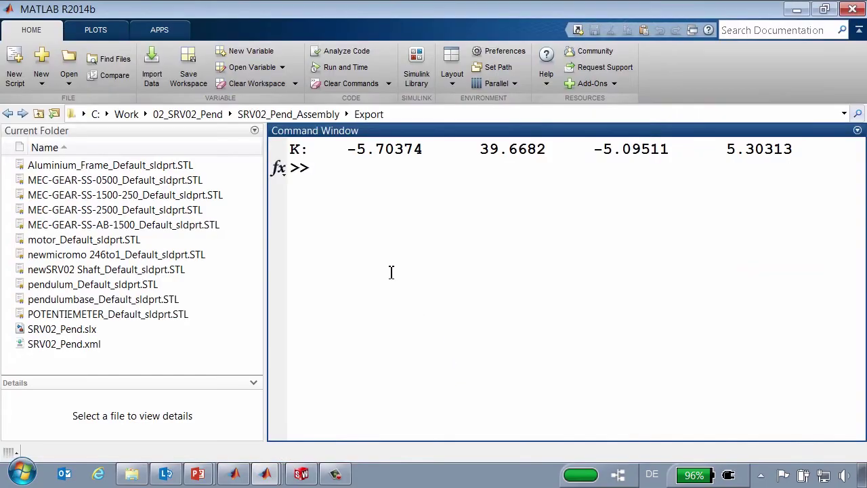
drag(291, 148, 795, 149)
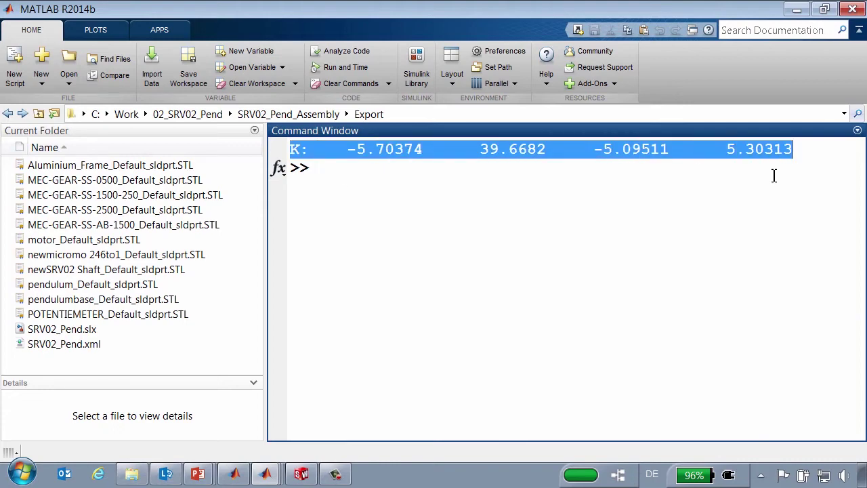
click(772, 177)
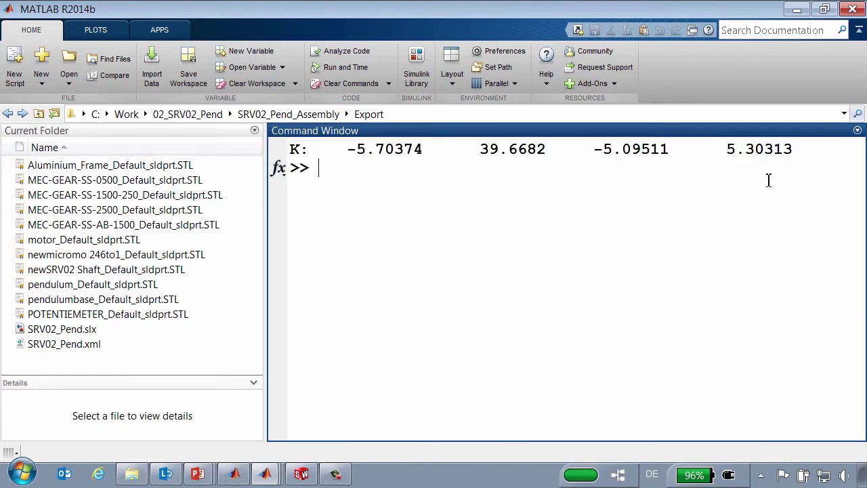
click(797, 10)
click(300, 158)
click(627, 345)
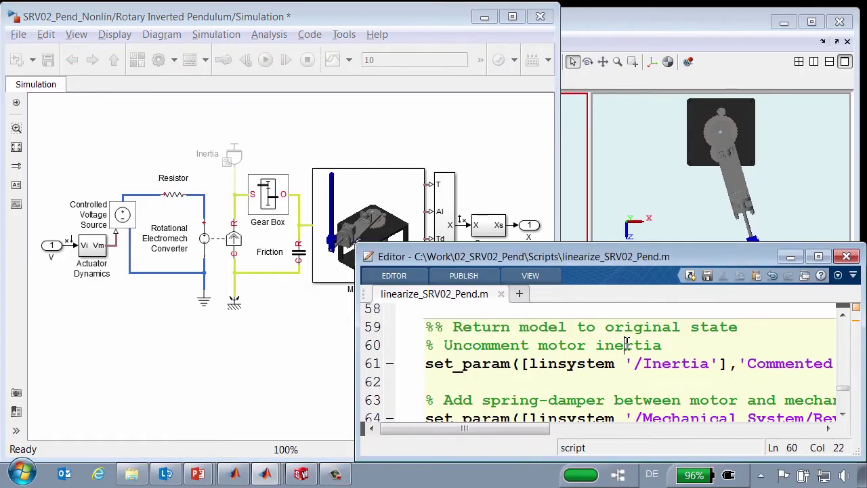
Step: Open the Angles scope and run the 10-s SRV02_Pend_Nonlin simulation, then bring up Mechanics Explorer
click(295, 148)
key(Escape)
double_click(523, 249)
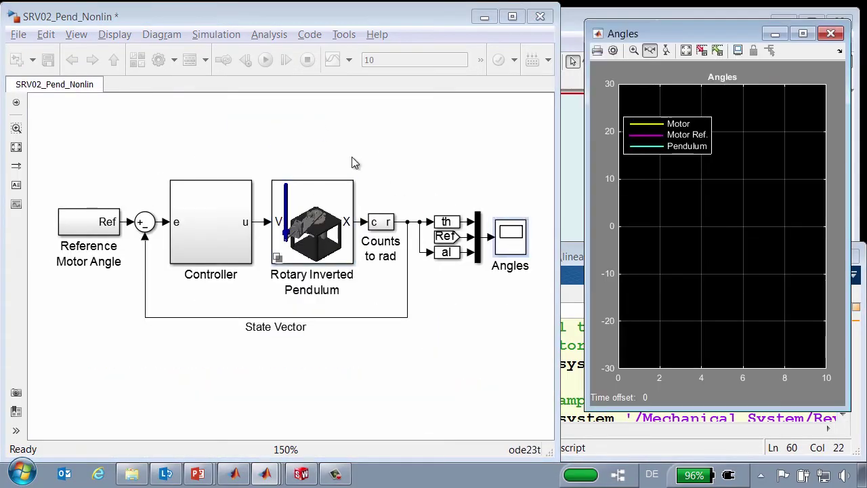
click(266, 59)
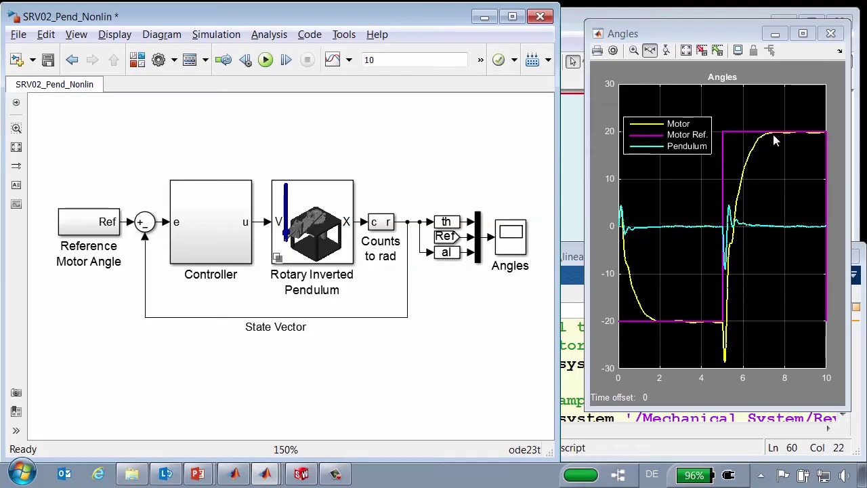
key(alt+Tab)
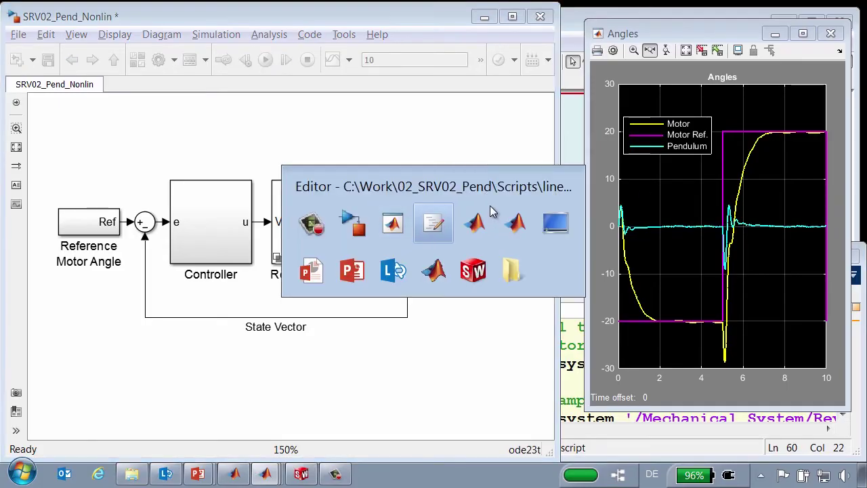
key(alt+Tab)
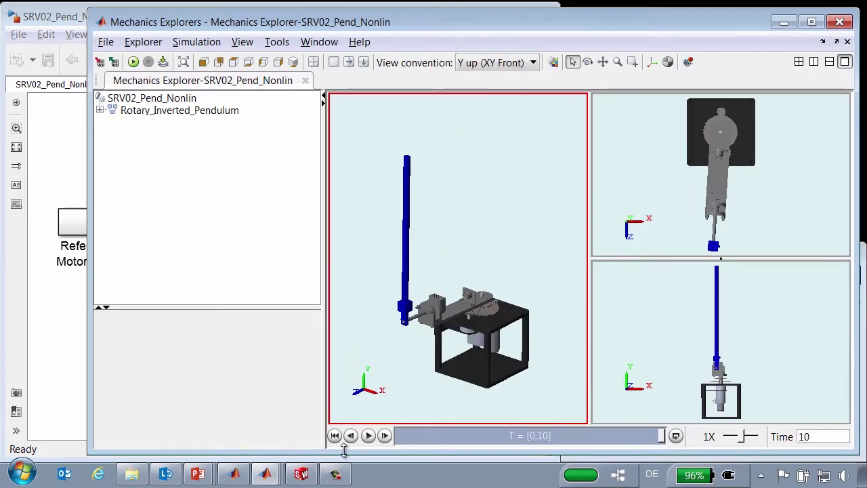
Step: Rewind and replay the full 10-s pendulum animation in Mechanics Explorer
click(337, 436)
click(368, 436)
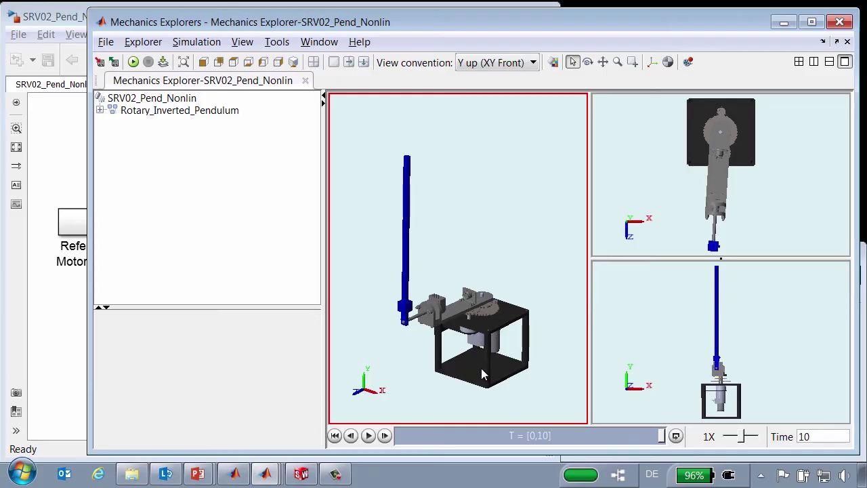
key(alt+Tab)
key(alt+Tab)
key(alt+Tab)
key(alt+Tab)
key(alt+Tab)
key(alt+Tab)
key(alt+Tab)
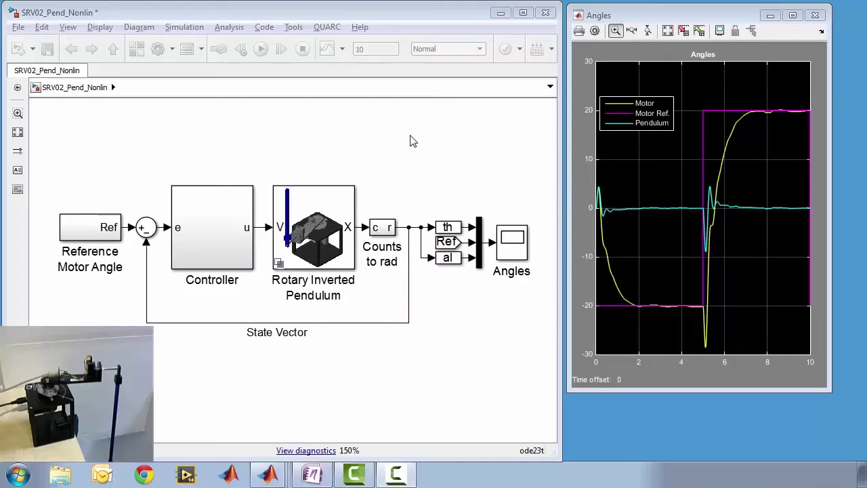
Step: Override the Rotary Inverted Pendulum block to its Hardware variant and drill into the Hardware subsystem's HIL blocks
right_click(319, 225)
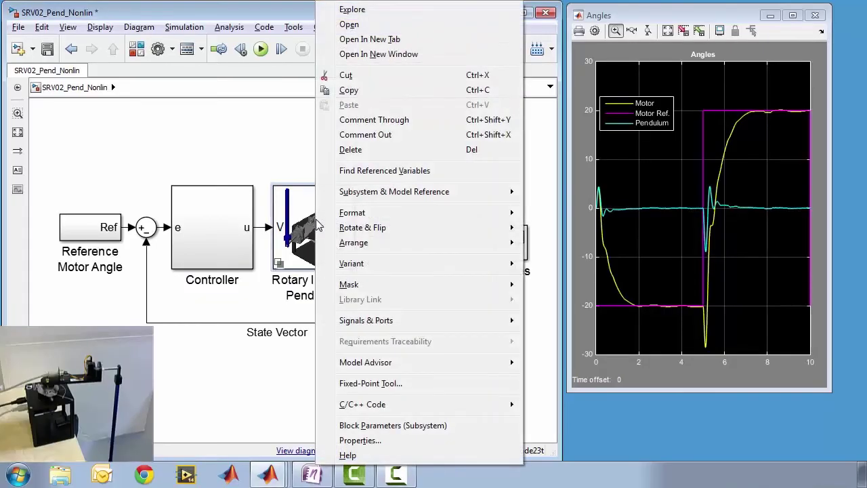
mouse_move(360, 266)
mouse_move(582, 282)
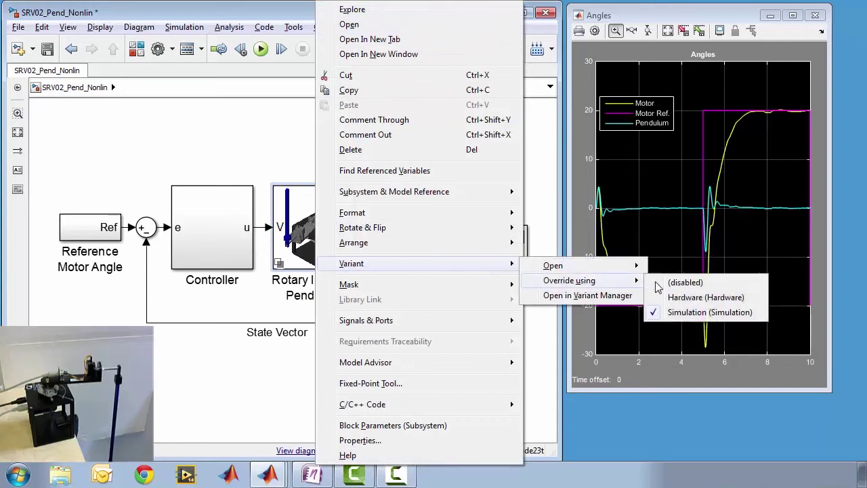
click(681, 297)
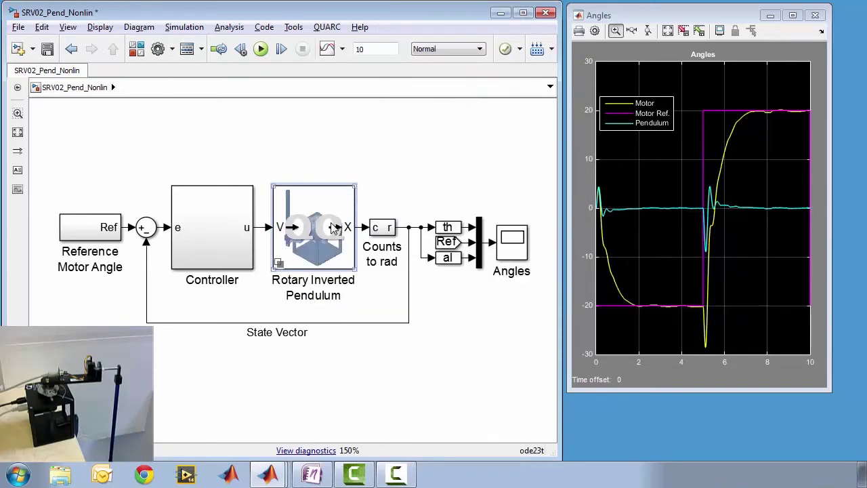
double_click(332, 228)
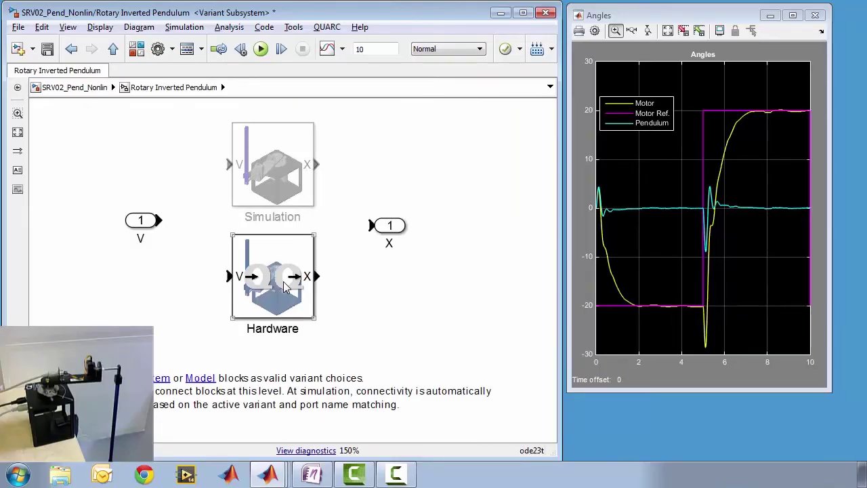
double_click(284, 288)
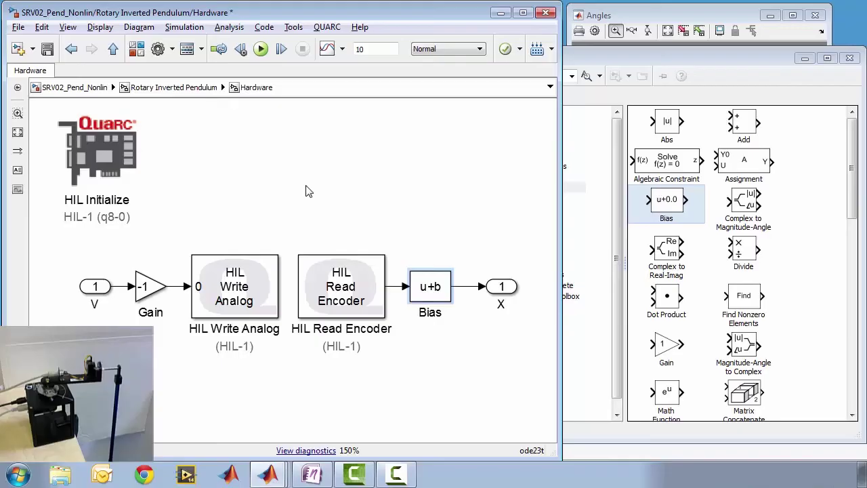
Step: Deselect the Bias block and return to the top-level SRV02_Pend_Nonlin model
click(307, 190)
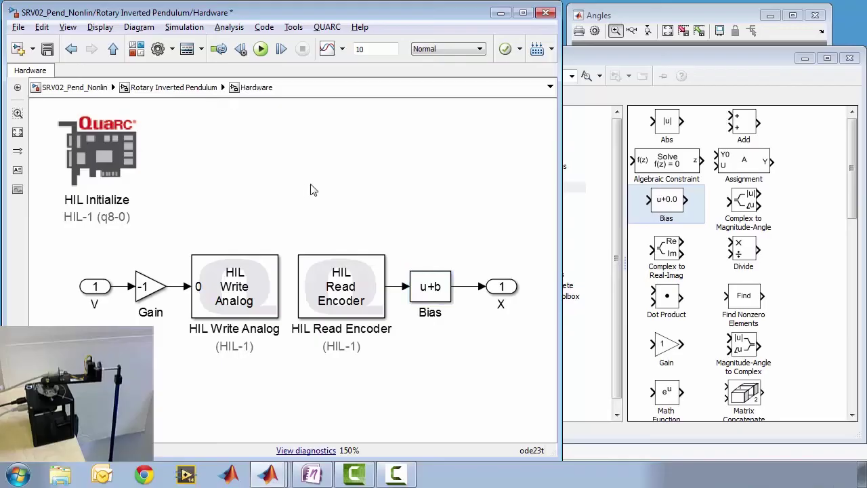
click(113, 52)
click(113, 52)
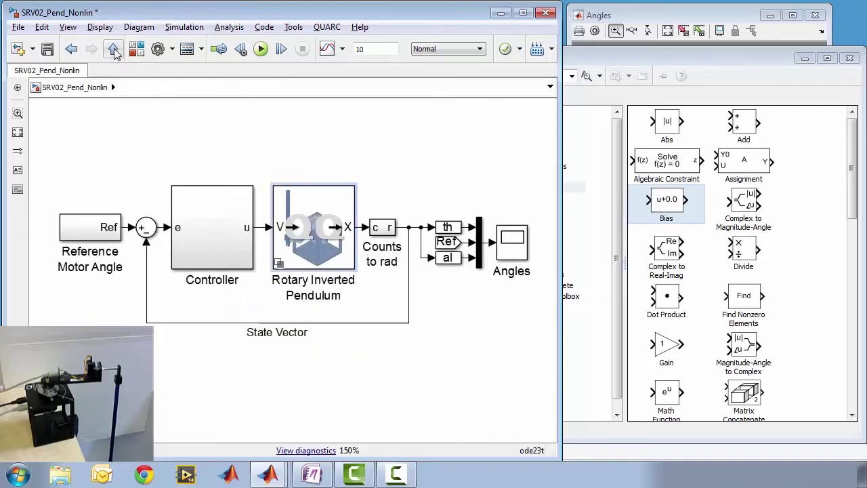
Step: In QUARC options, set the solver to Fixed-step ode1 (Euler) with a 2e-3 step size
click(330, 28)
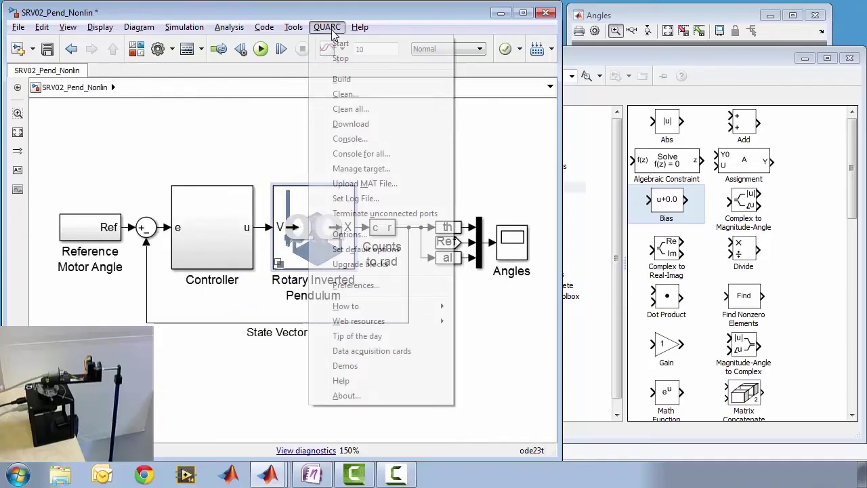
click(365, 237)
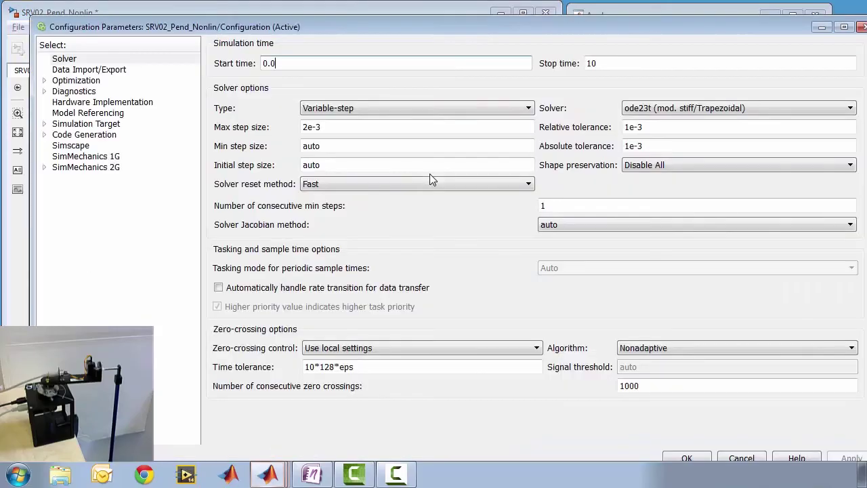
click(420, 109)
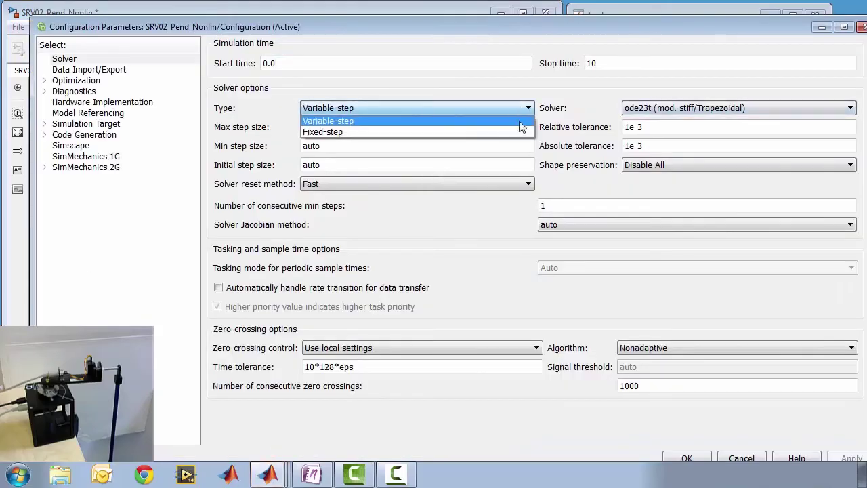
click(420, 130)
click(703, 111)
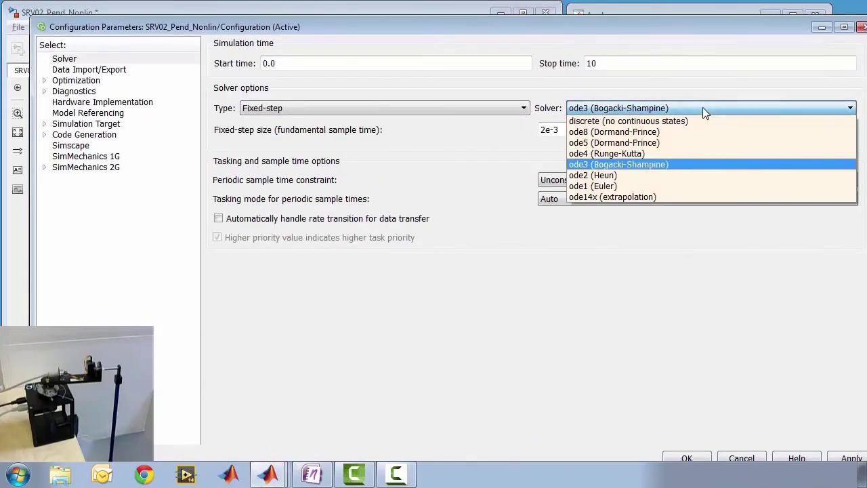
click(637, 188)
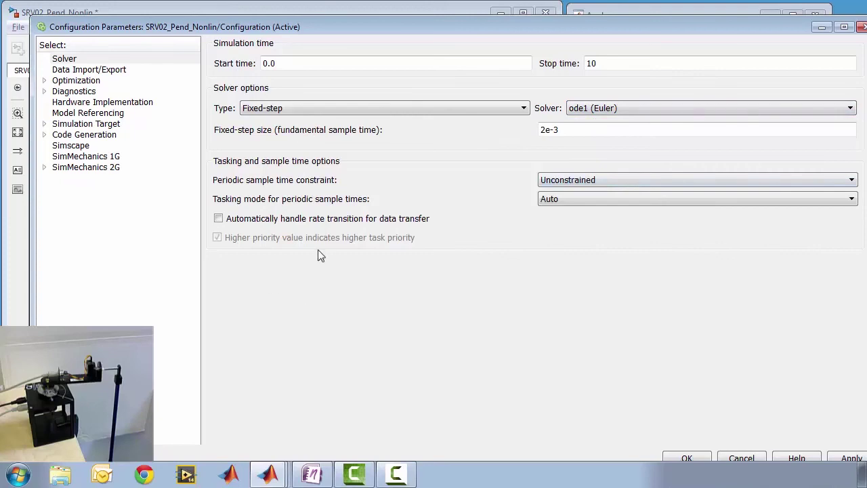
drag(417, 15, 374, 62)
click(656, 357)
click(327, 28)
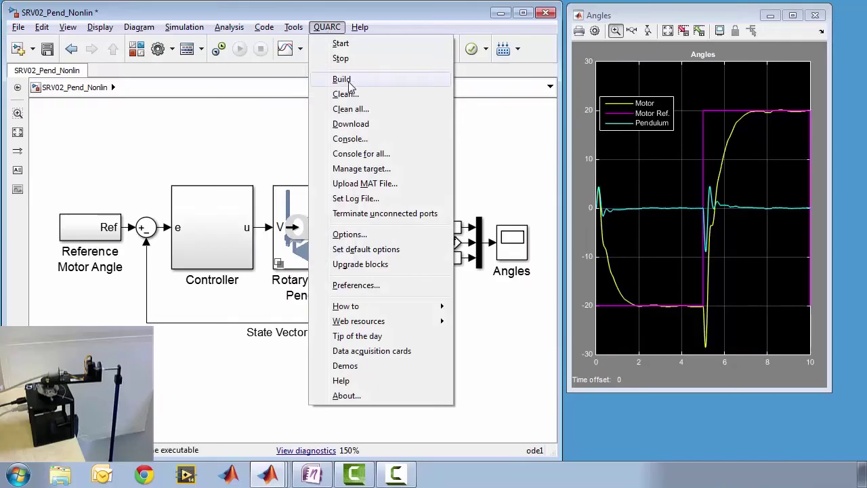
Step: Build SRV02_Pend_Nonlin for the hardware target and start it running live
click(347, 81)
click(327, 27)
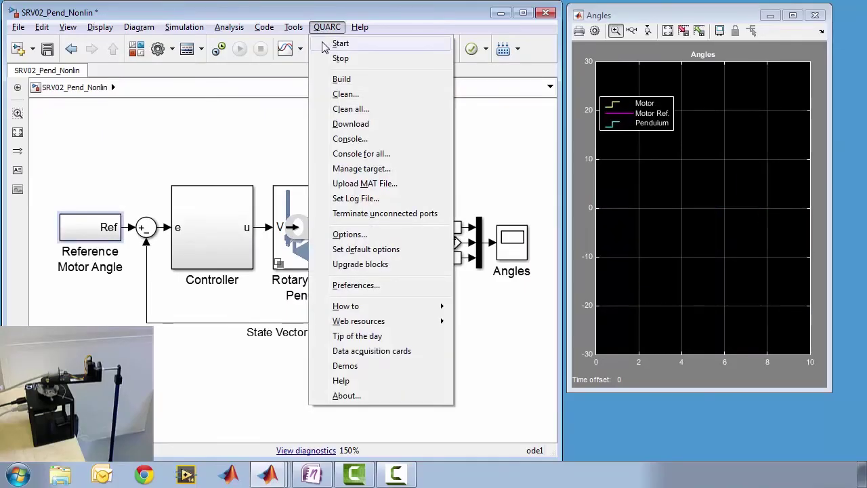
click(337, 44)
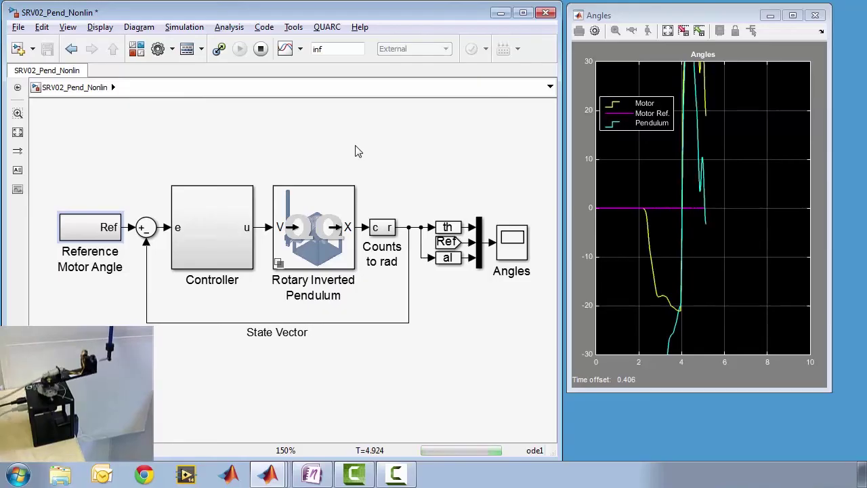
double_click(80, 230)
Step: Set the Amplitude (deg) gain in Reference Motor Angle to 20 and return to the top level
double_click(126, 205)
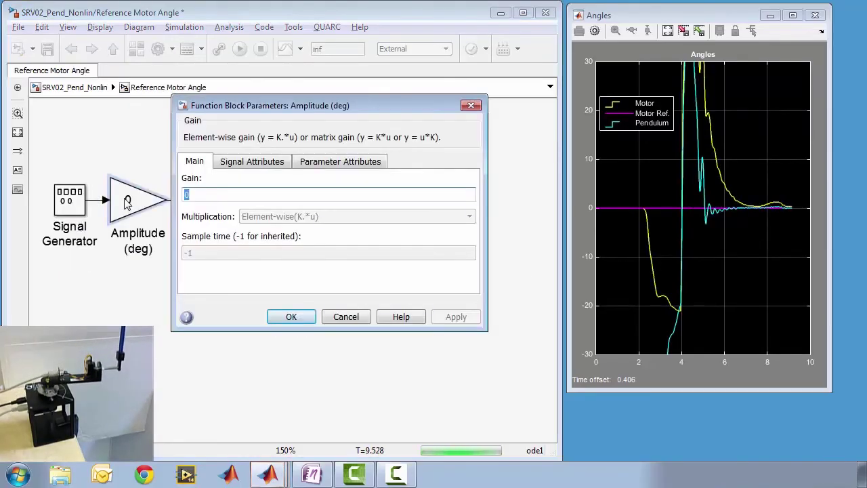
text(20)
key(Return)
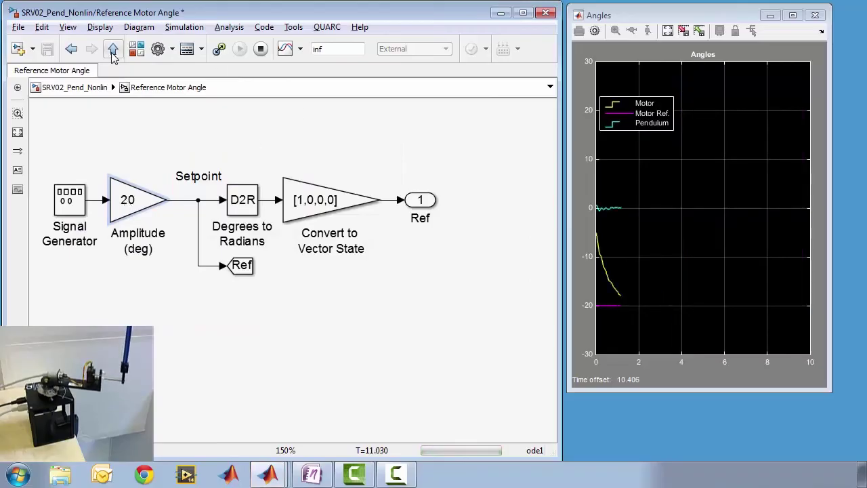
click(113, 50)
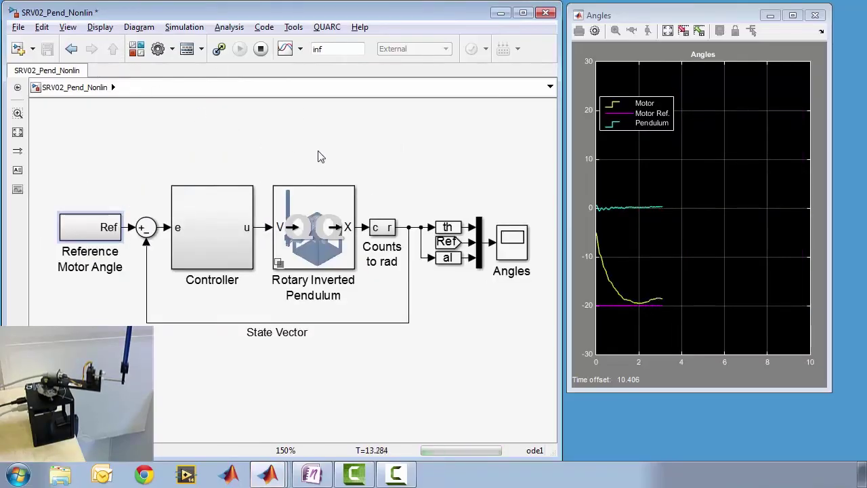